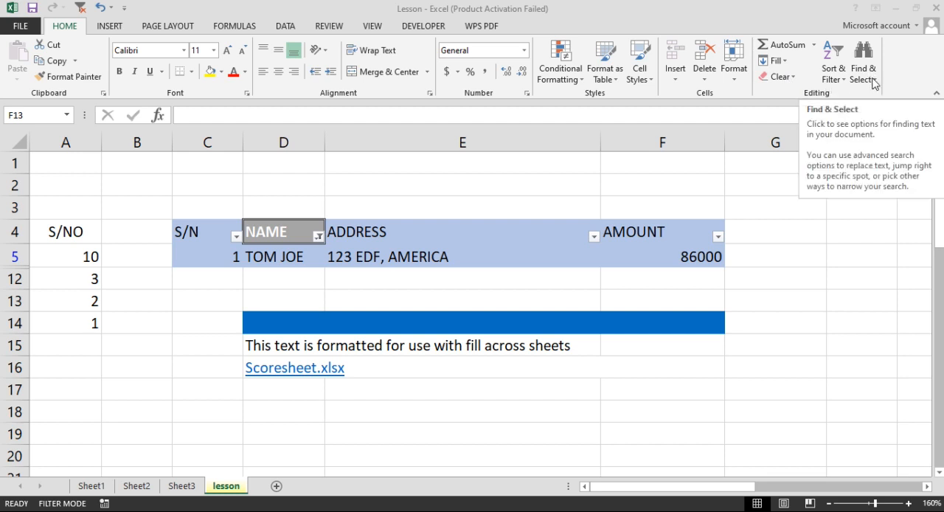
- Find the cell on the sheet that contains the American address
left_click(874, 83)
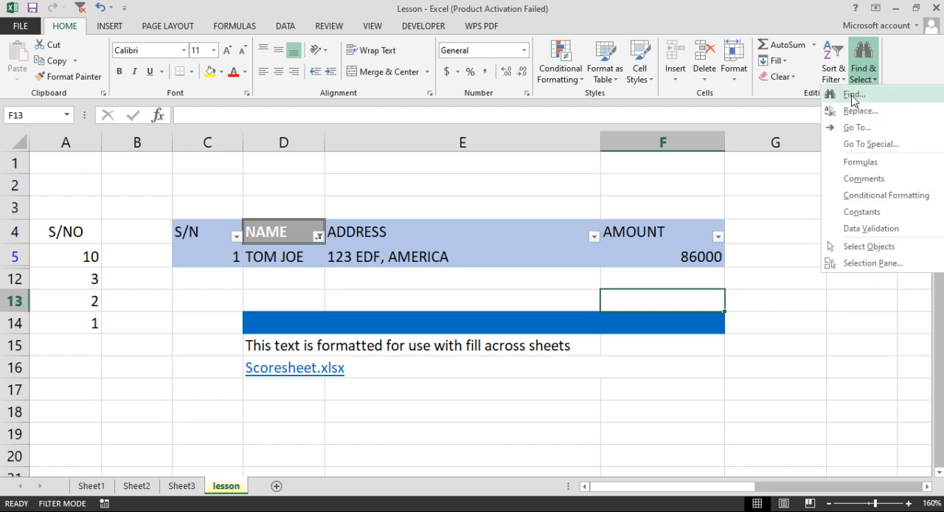
left_click(854, 96)
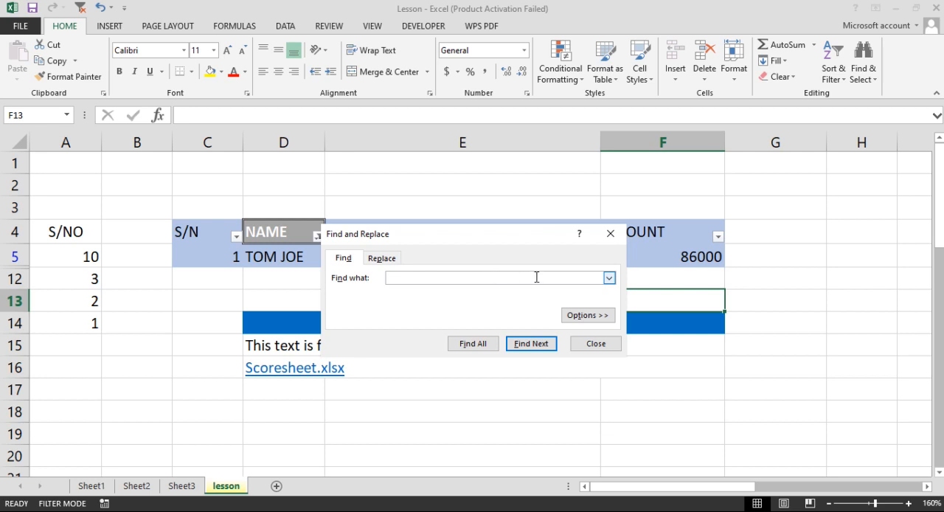
type("3 EDF, AMERICA")
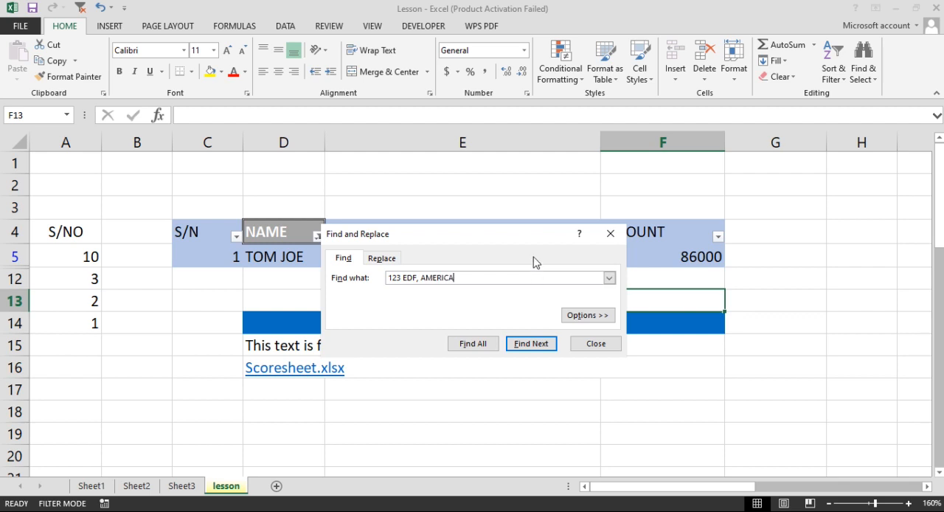
left_click(530, 344)
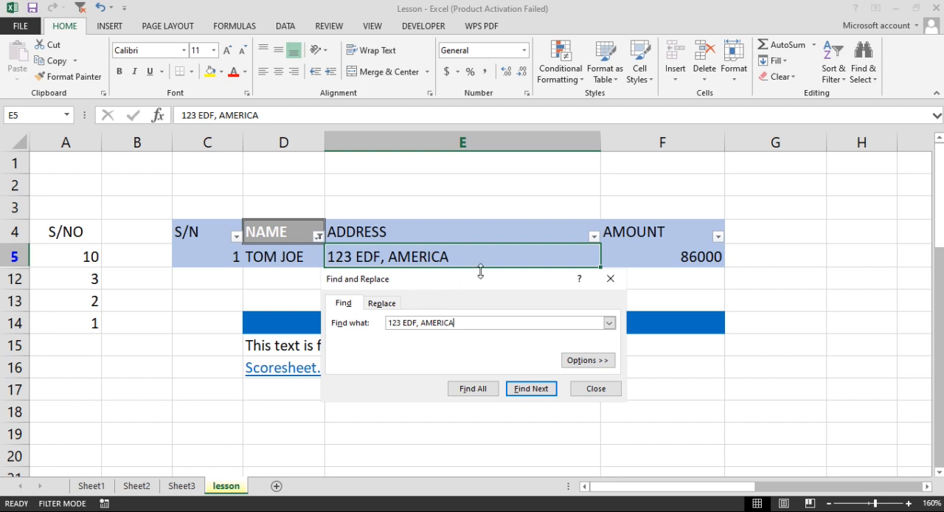
- Replace the American address in the ADDRESS column with a Nigerian address and close Find and Replace
left_click(509, 322)
left_click(391, 304)
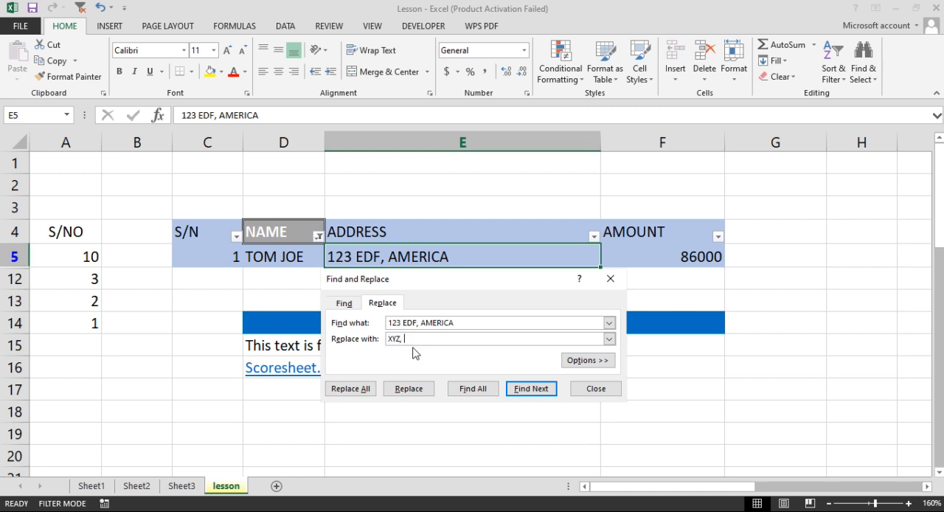
type("NIGERIA")
left_click(414, 390)
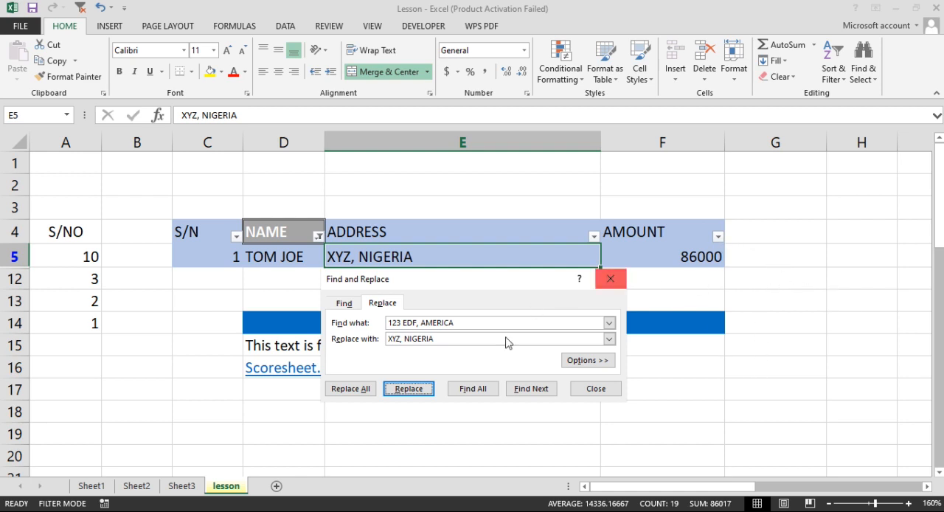
left_click(594, 388)
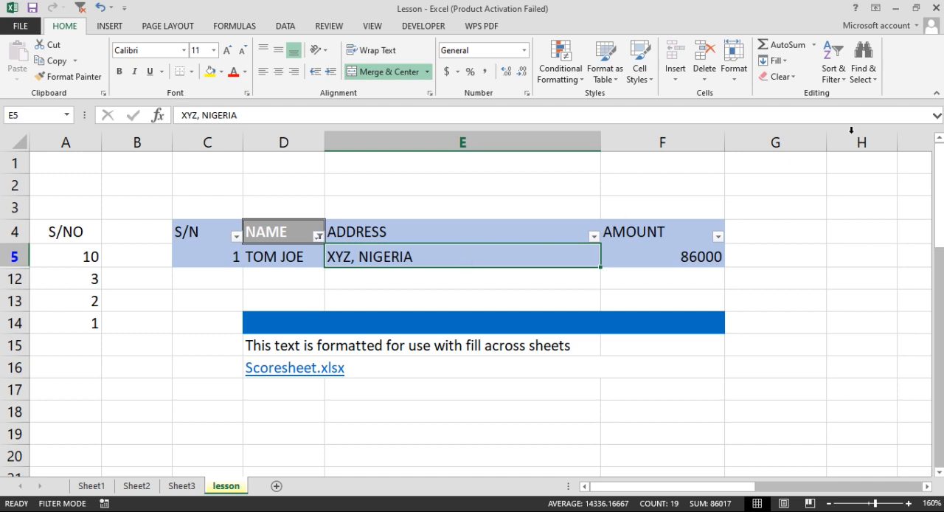
- Try to replace the American address with a Jamaican address using Find and Replace
left_click(870, 74)
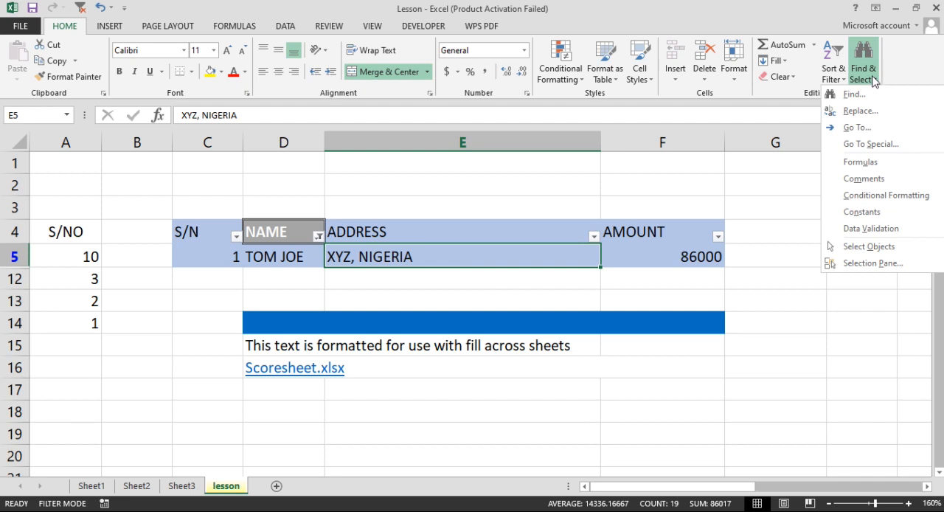
left_click(848, 112)
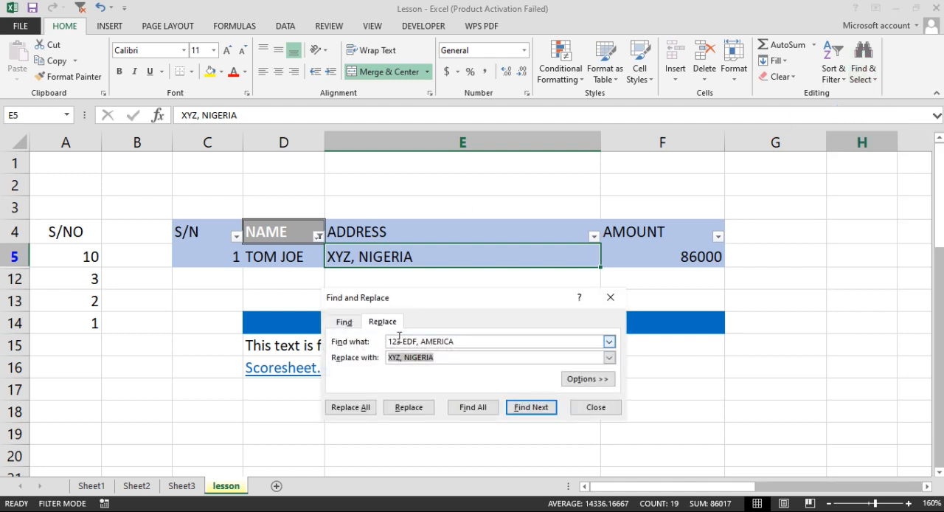
left_click(398, 360)
left_click_drag(403, 360, 385, 362)
type("584")
type("DO")
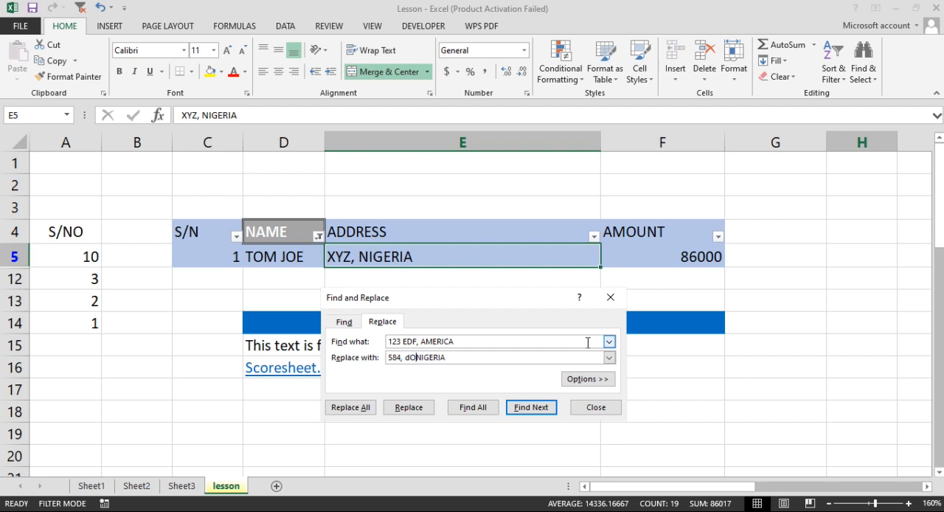
type("DAN")
key("BackSpace")
type(",")
key("shift+Right")
key("shift+Right")
key("shift+Right")
key("shift+Right")
key("shift+Right")
key("shift+Right")
key("shift+Right")
type("JAMAICA")
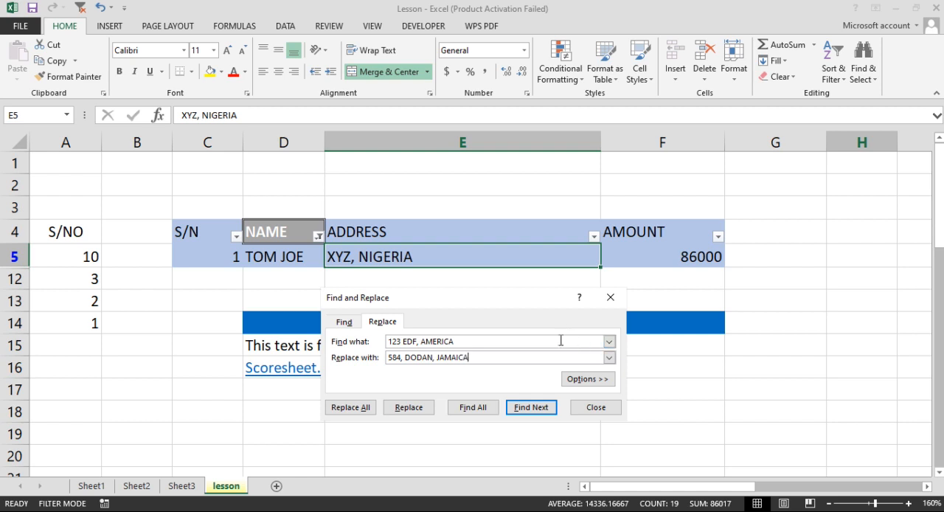
left_click(417, 410)
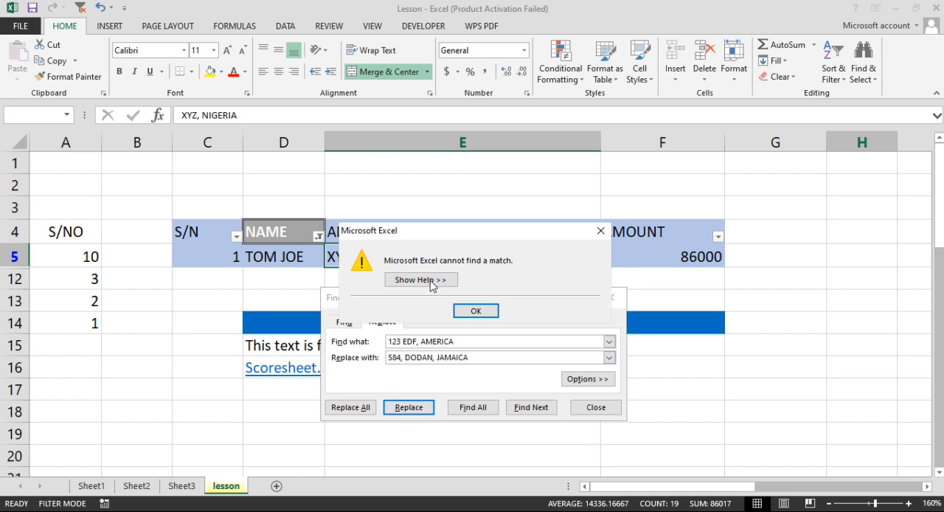
left_click(476, 311)
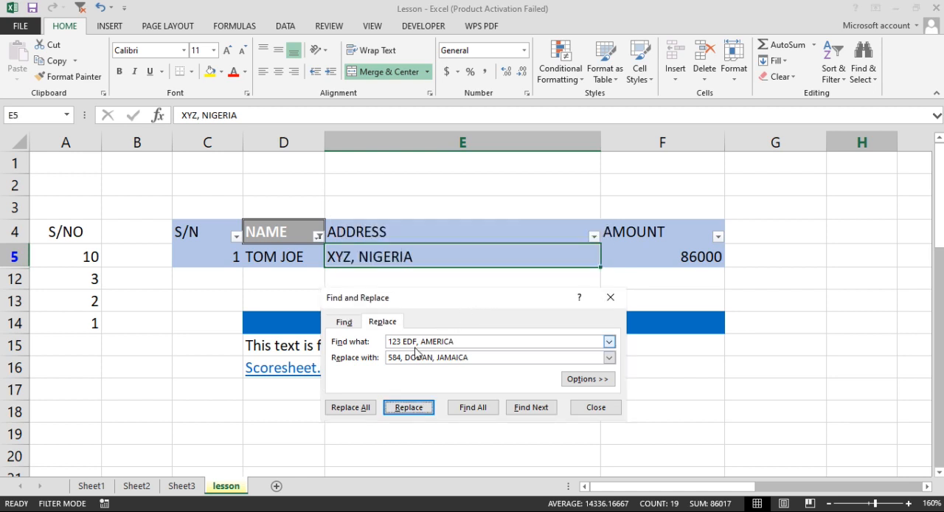
- Change the search text to the Nigerian address, replace it with the Jamaican address, and close Find and Replace
left_click_drag(464, 342, 385, 342)
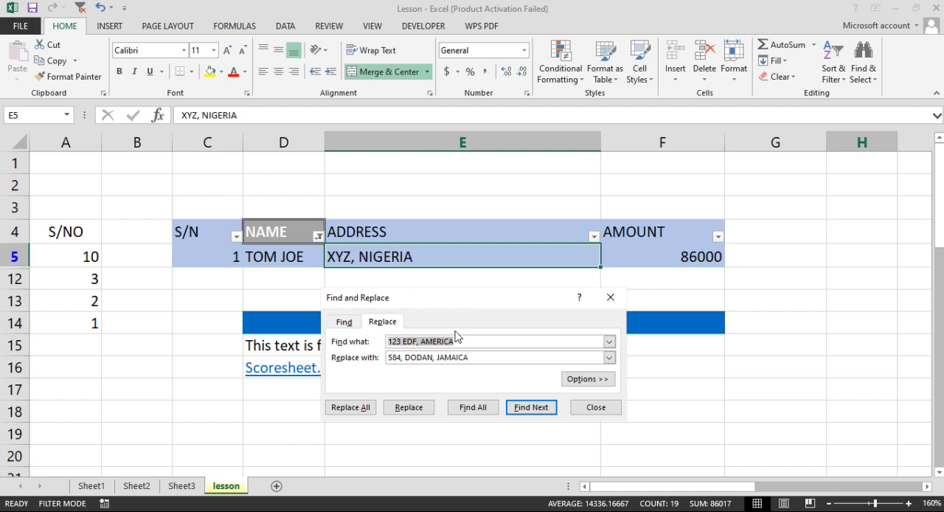
type("XYZ, NIGERIA")
left_click(410, 410)
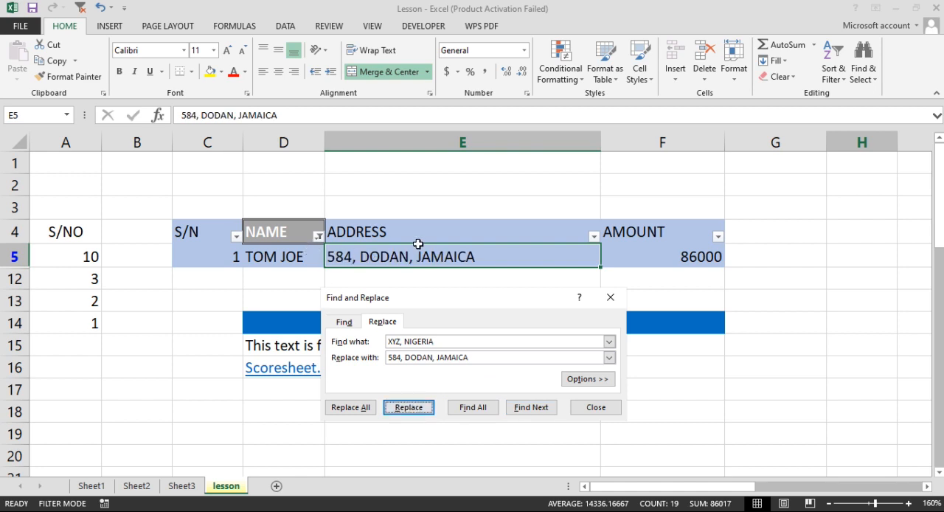
left_click(593, 408)
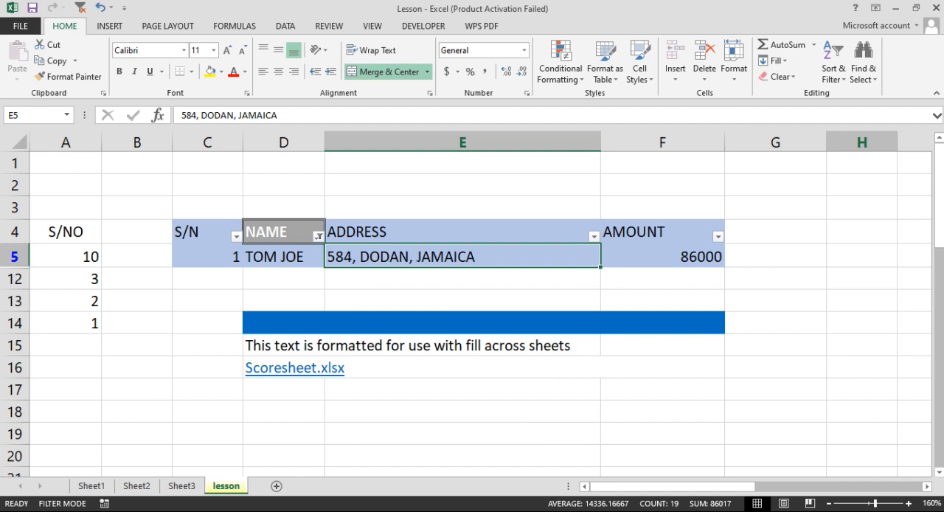
- Select the cells that contain comments using Find & Select
left_click(865, 74)
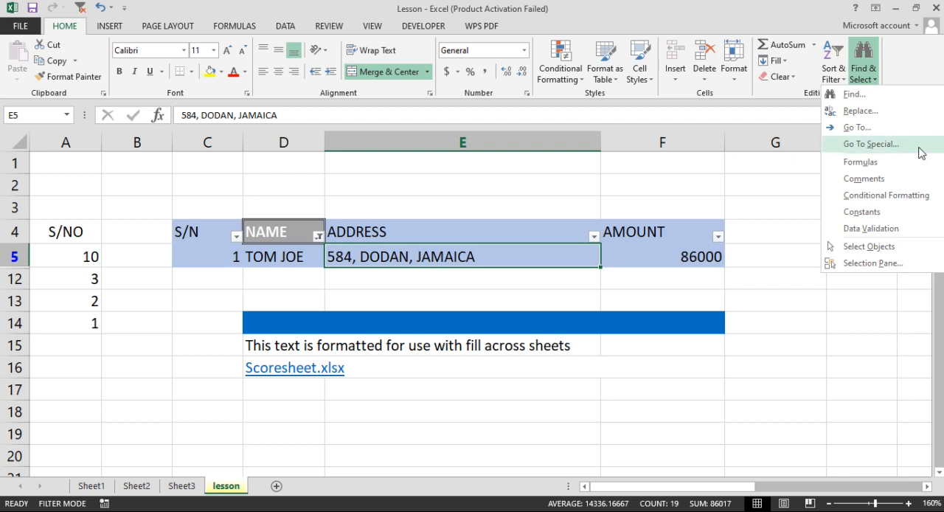
left_click(861, 181)
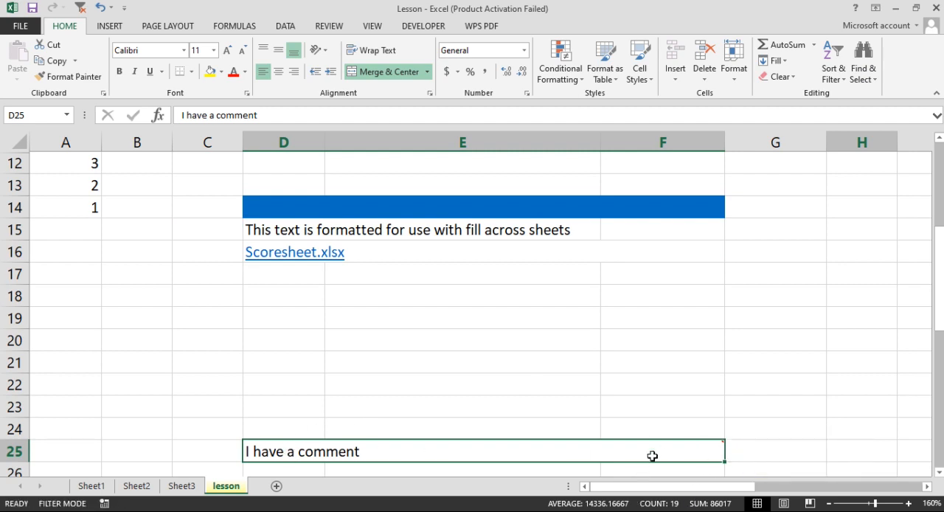
- Select the cells with conditional formatting and examine each of the book title cells in column P
mouse_move(683, 446)
scroll(609, 334, "up", 2)
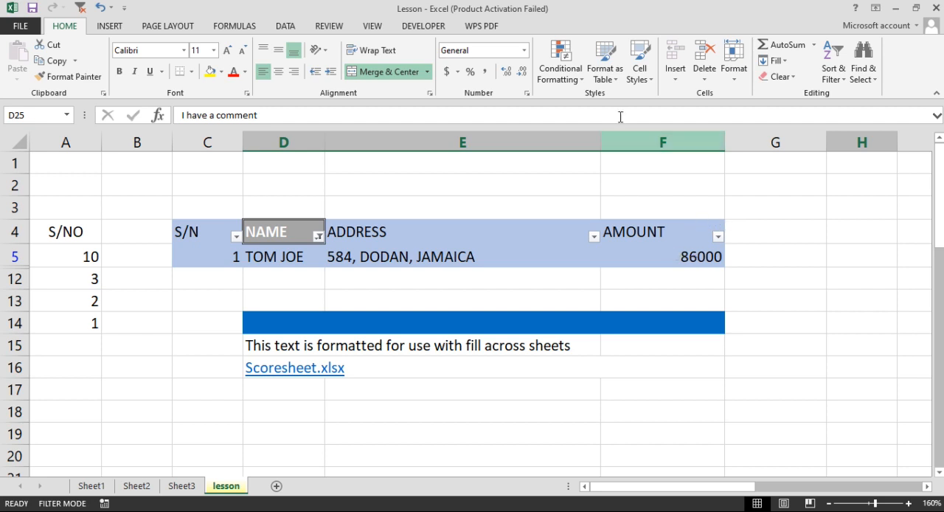
left_click(869, 72)
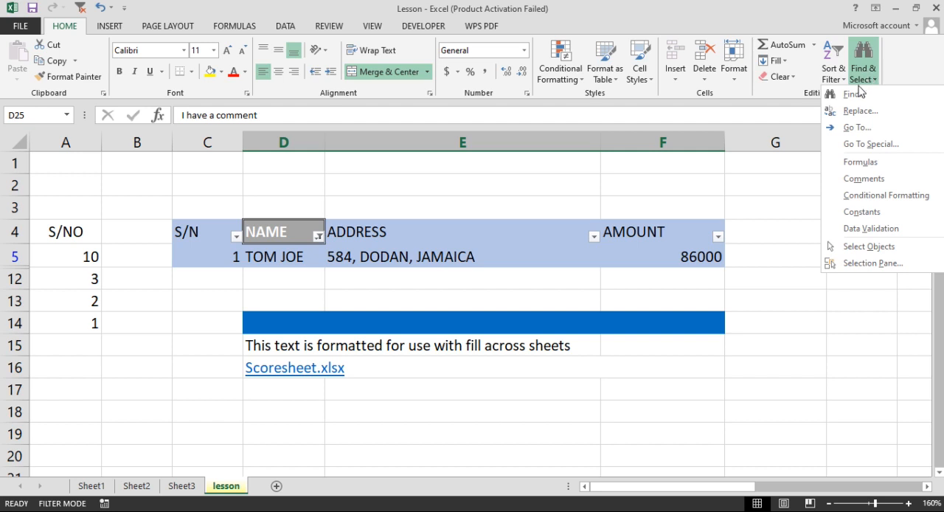
left_click(868, 196)
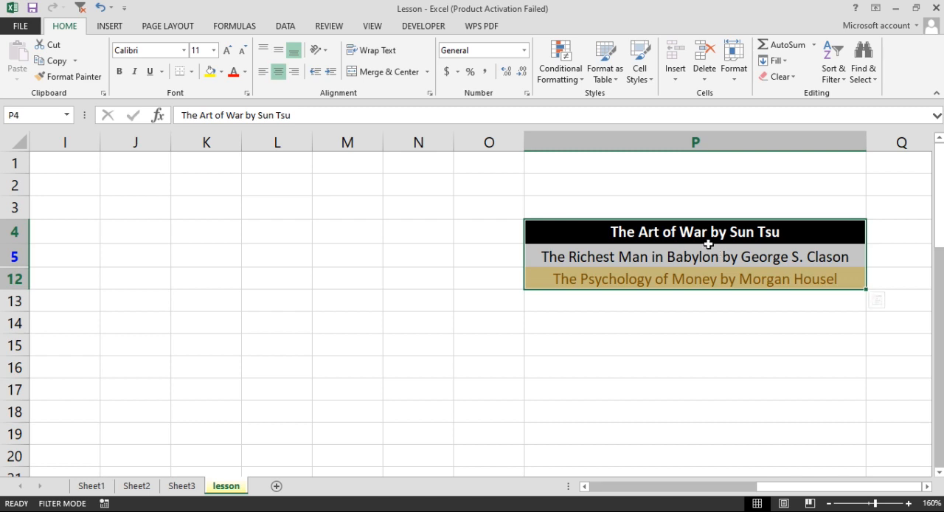
left_click(655, 230)
left_click(651, 253)
left_click(674, 275)
left_click(672, 251)
left_click(674, 235)
left_click(667, 256)
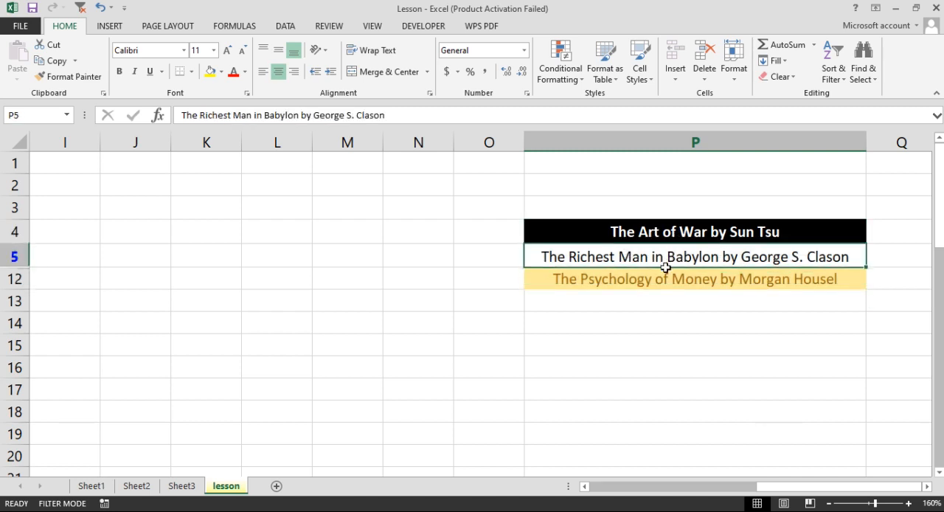
left_click(665, 271)
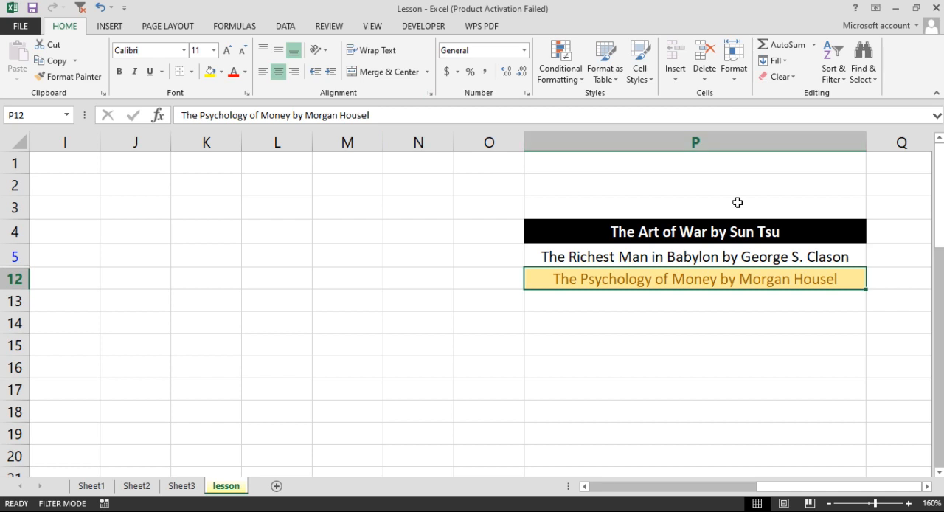
- Select all cells on the sheet that hold constants
left_click_drag(800, 491, 634, 487)
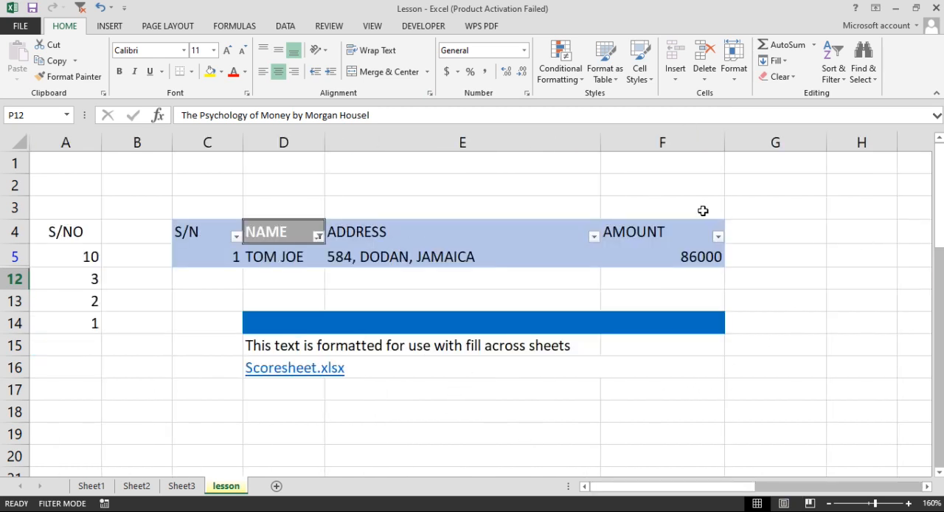
left_click(865, 65)
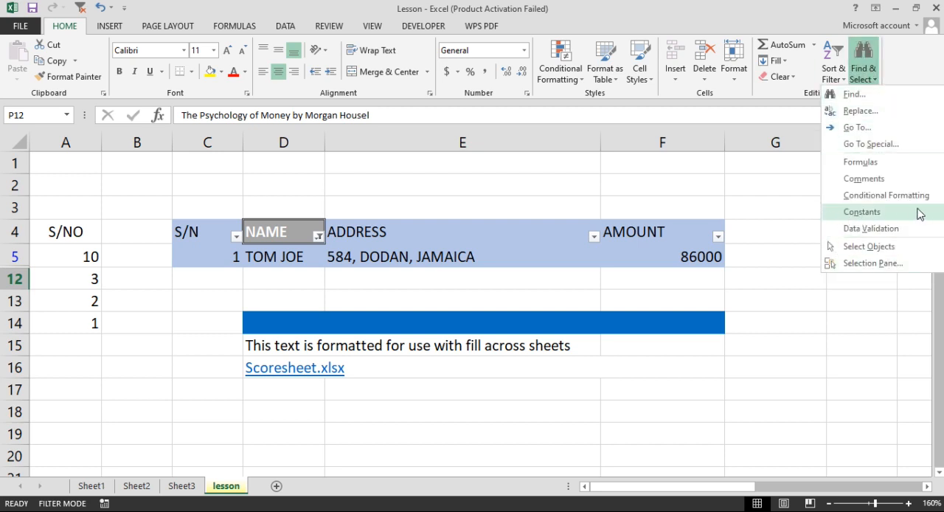
left_click(863, 213)
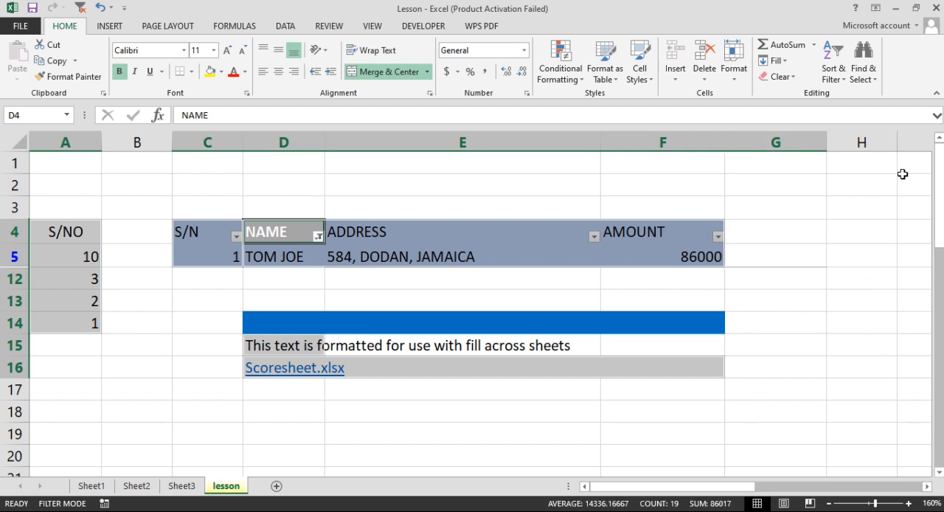
- Turn on object selection mode for picking shapes and other objects on the sheet
left_click(869, 75)
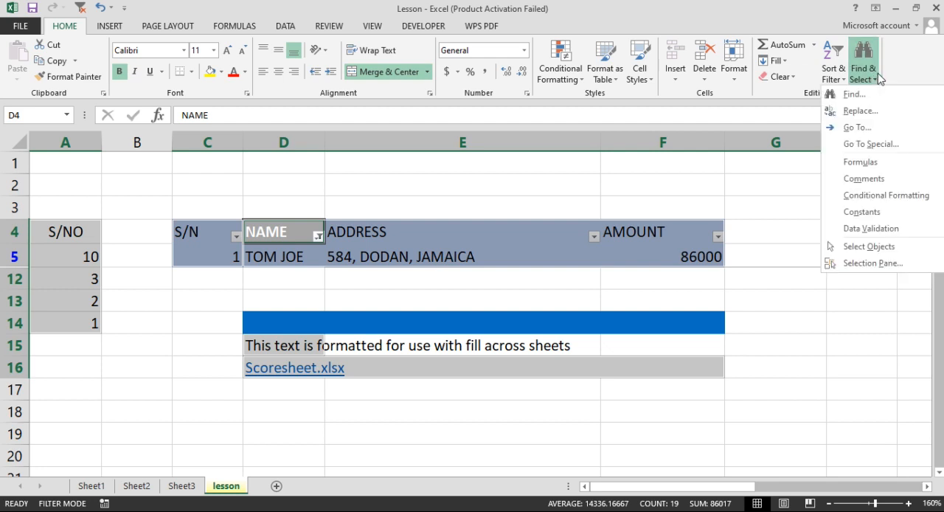
left_click(870, 248)
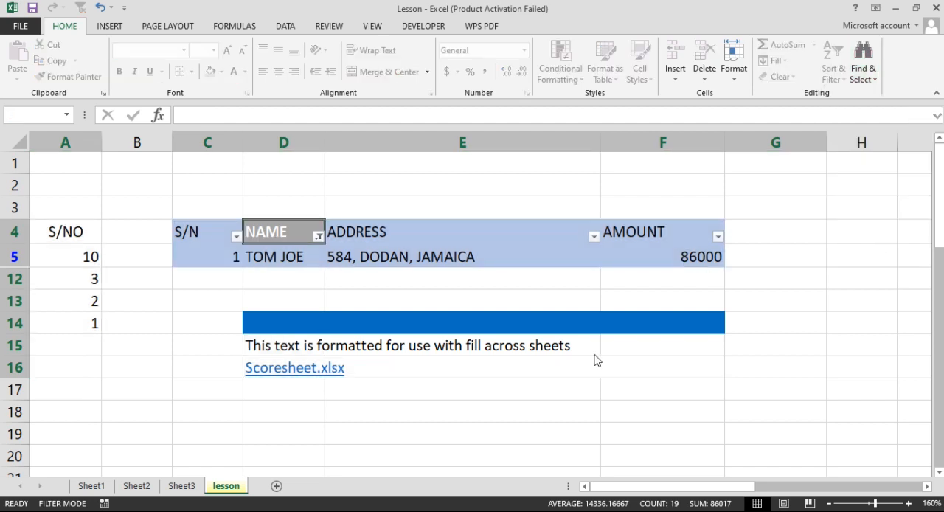